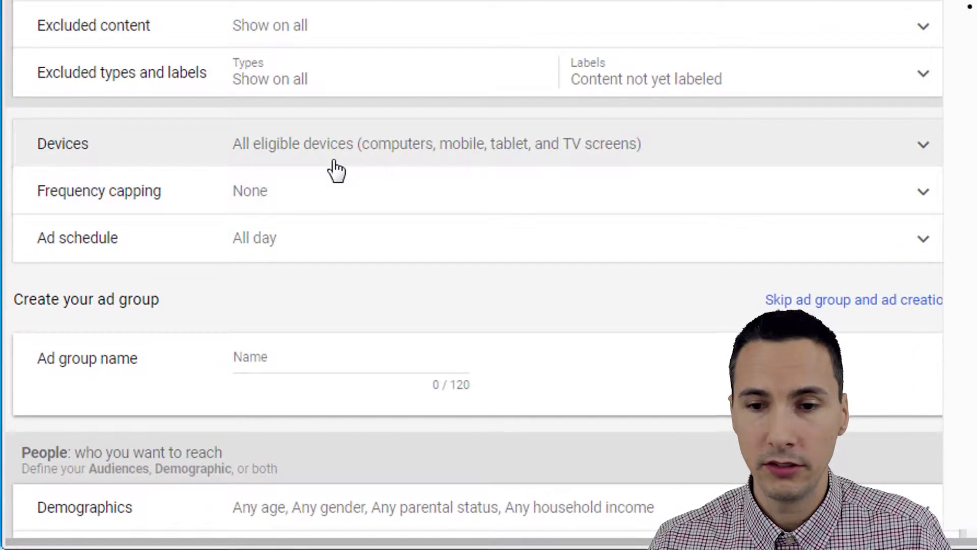
# Expand the video campaign's Devices setting, currently showing all eligible devices
pyautogui.click(344, 152)
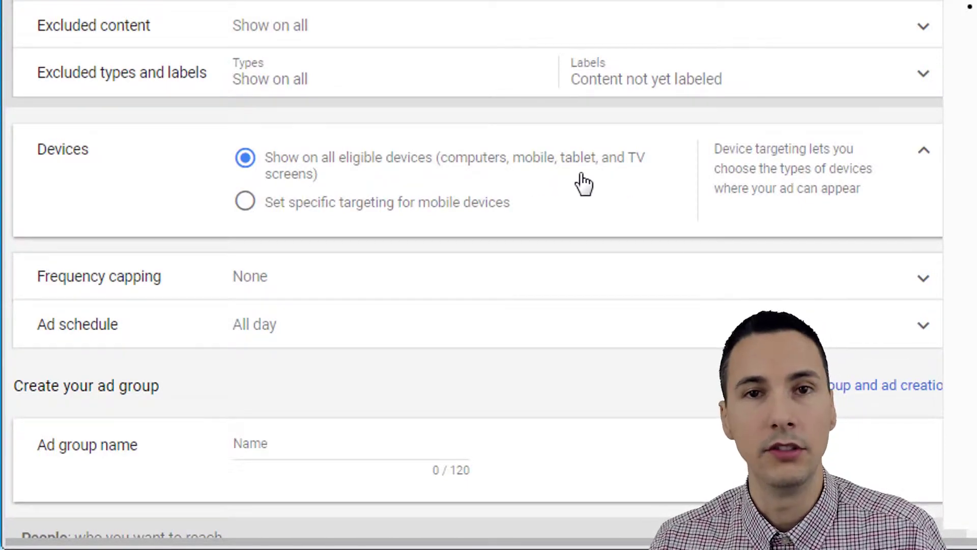
# Choose specific mobile device targeting and bring up the Choose operating systems list
pyautogui.click(305, 214)
pyautogui.scroll(-4, 410, 222)
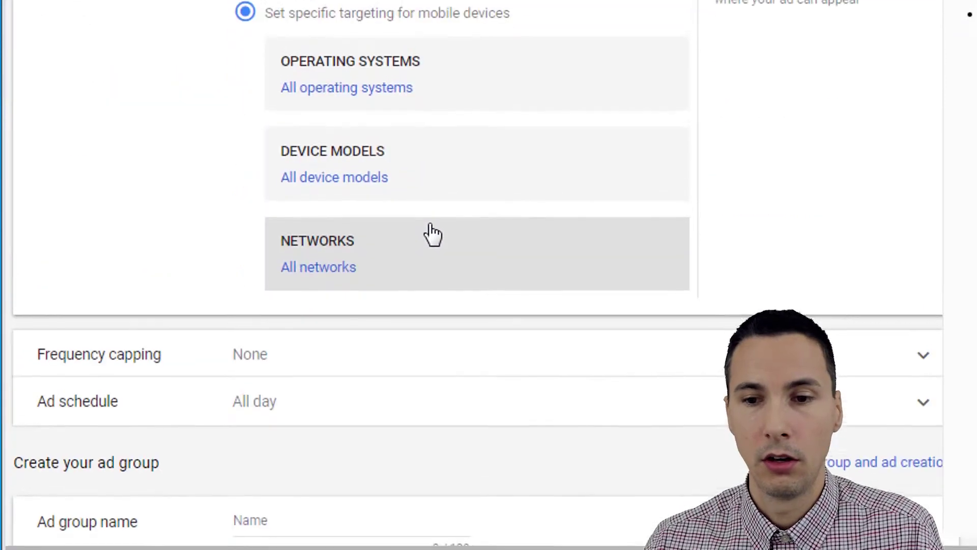
pyautogui.scroll(2, 432, 336)
pyautogui.scroll(1, 432, 336)
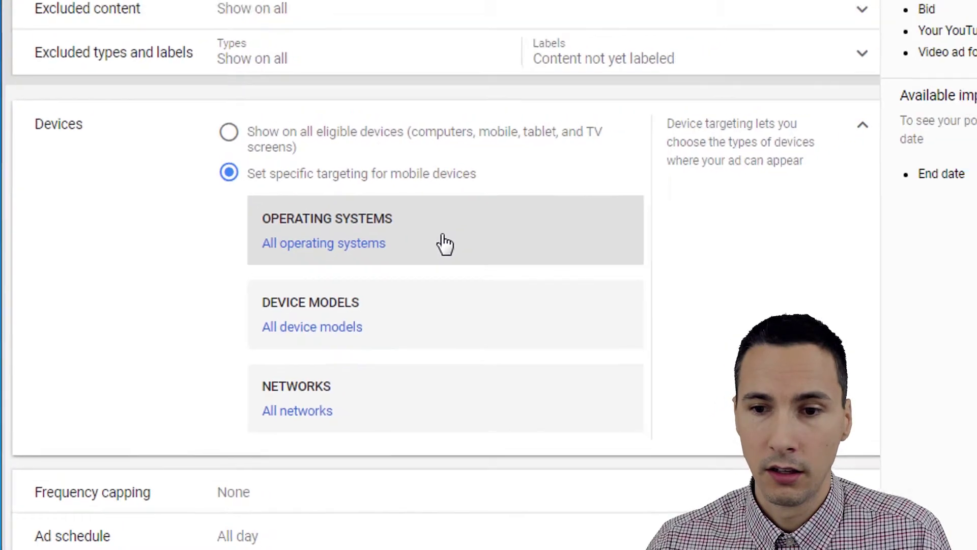
pyautogui.click(444, 243)
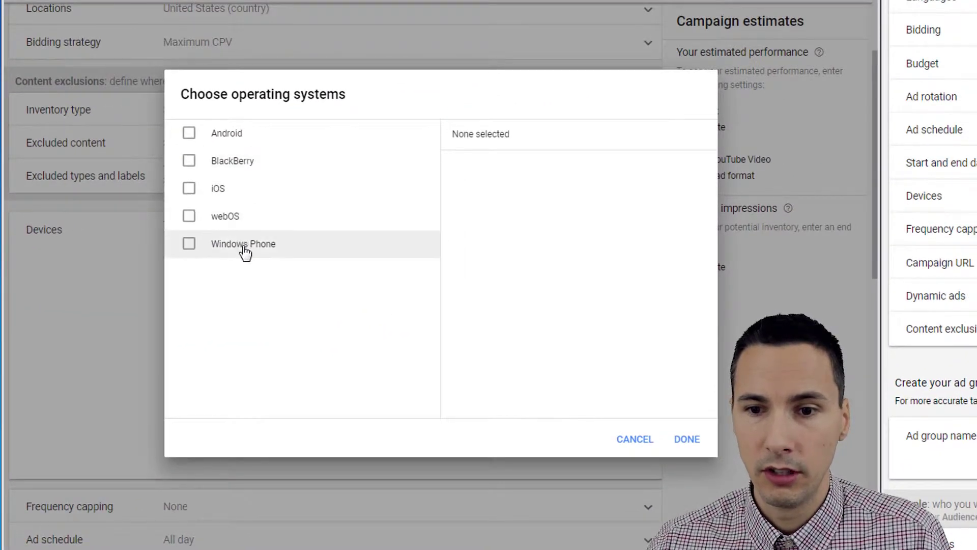
pyautogui.click(635, 439)
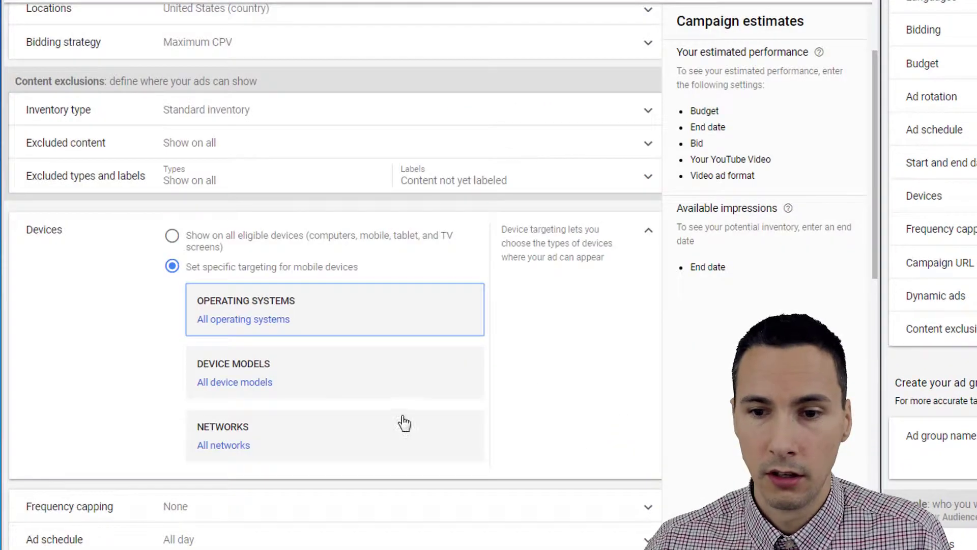
pyautogui.click(316, 386)
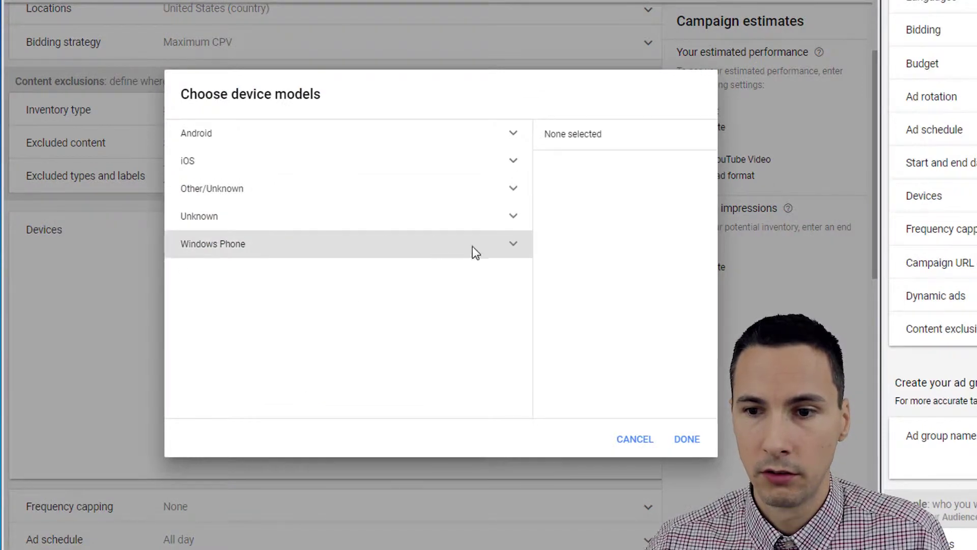
pyautogui.click(513, 245)
pyautogui.click(513, 246)
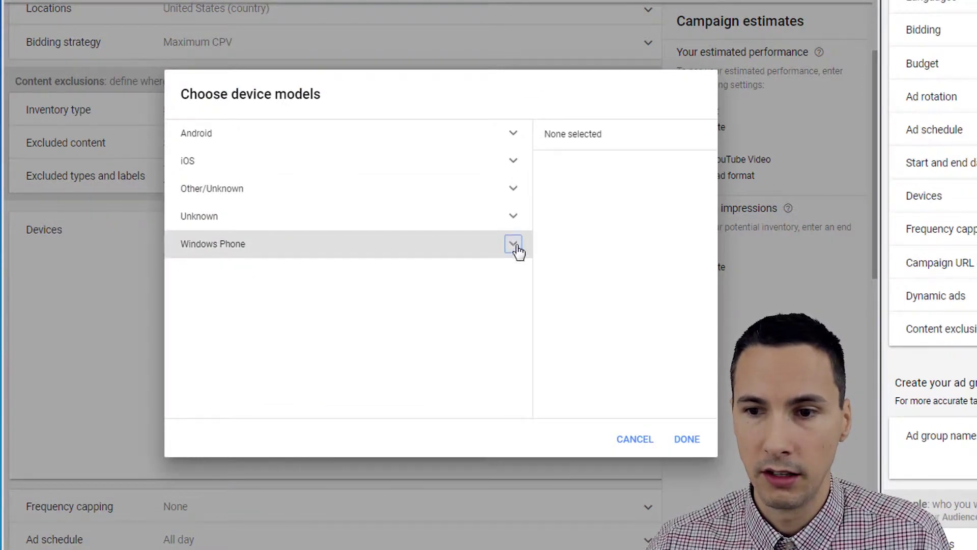
pyautogui.click(512, 193)
pyautogui.click(513, 195)
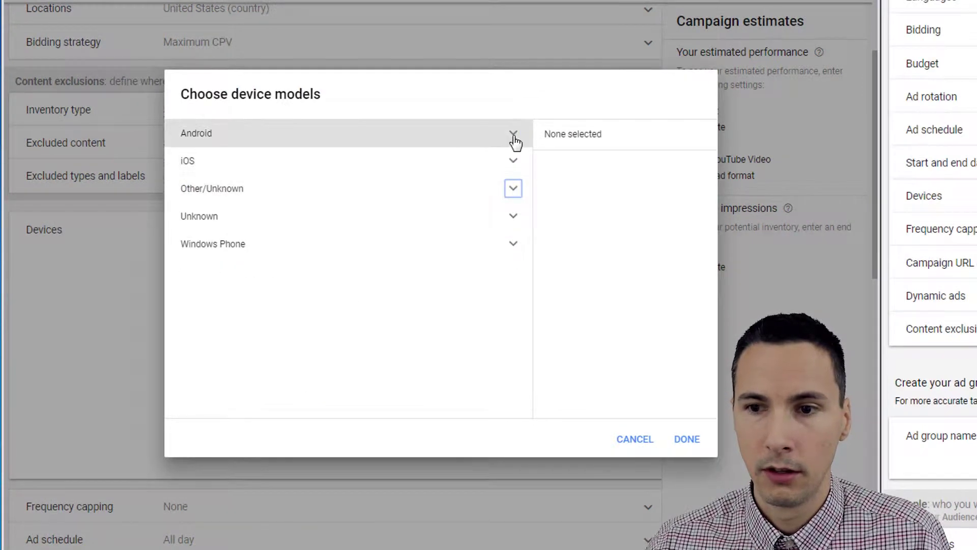
pyautogui.click(513, 134)
pyautogui.click(514, 135)
pyautogui.click(633, 441)
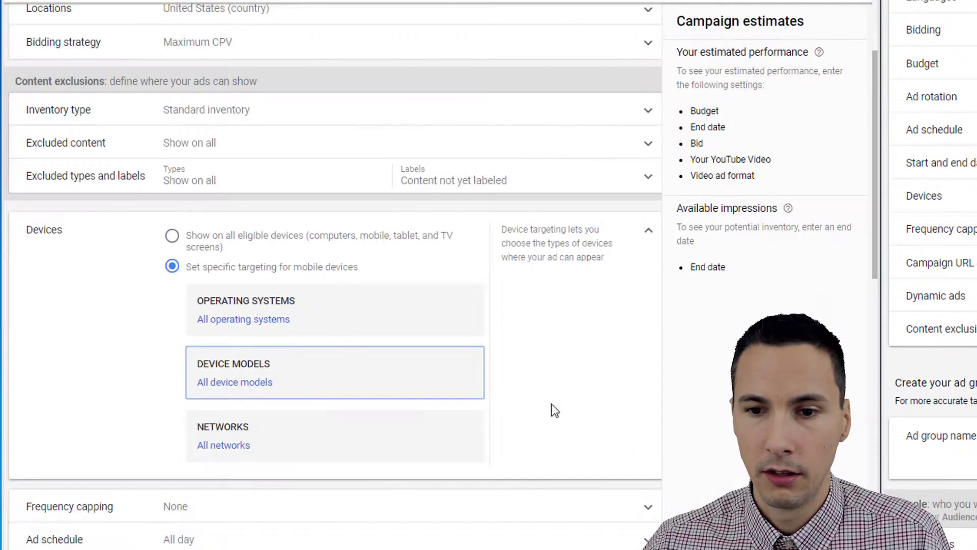
pyautogui.click(306, 428)
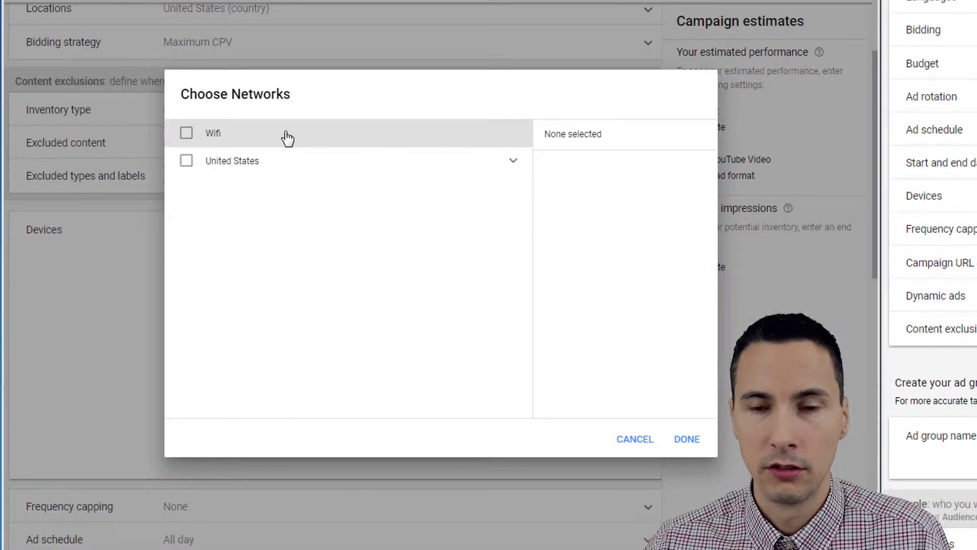
pyautogui.click(513, 168)
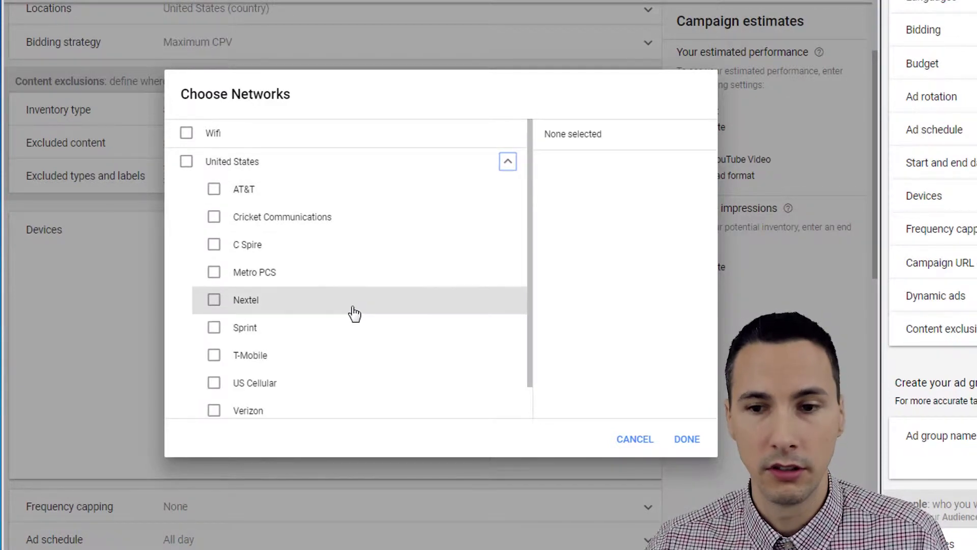
pyautogui.click(635, 439)
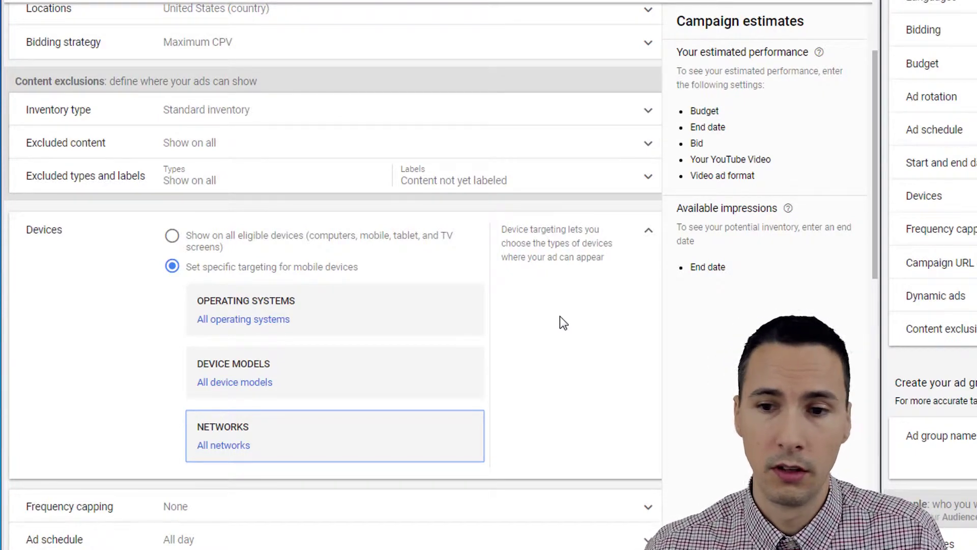
pyautogui.click(594, 322)
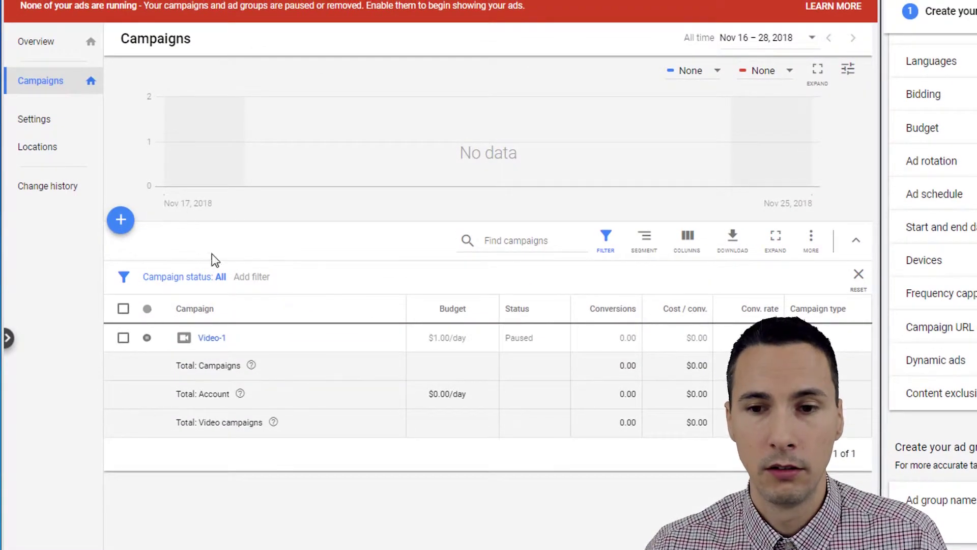
# View Video-1's device bid adjustments (TV screens at -100%), then expand the display campaign's Devices setting
pyautogui.click(213, 339)
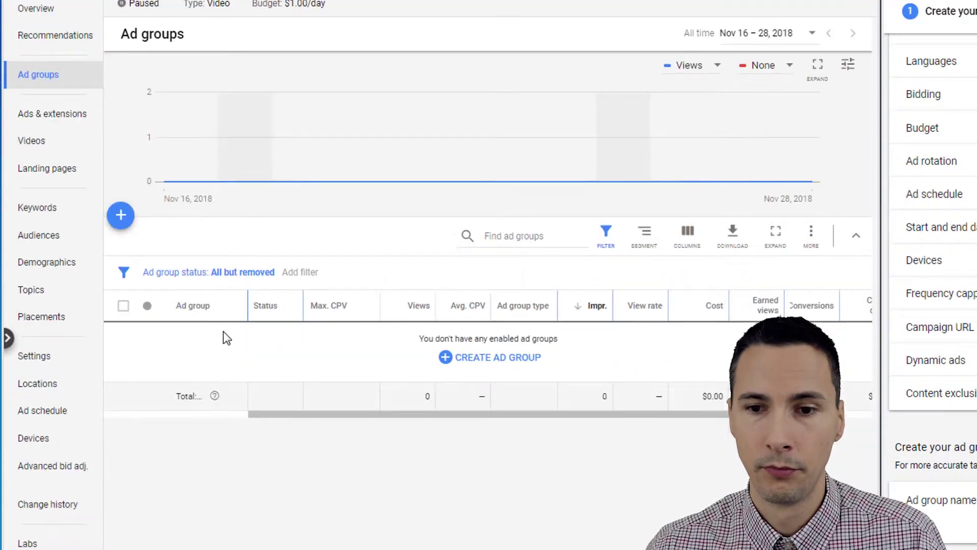
pyautogui.click(49, 440)
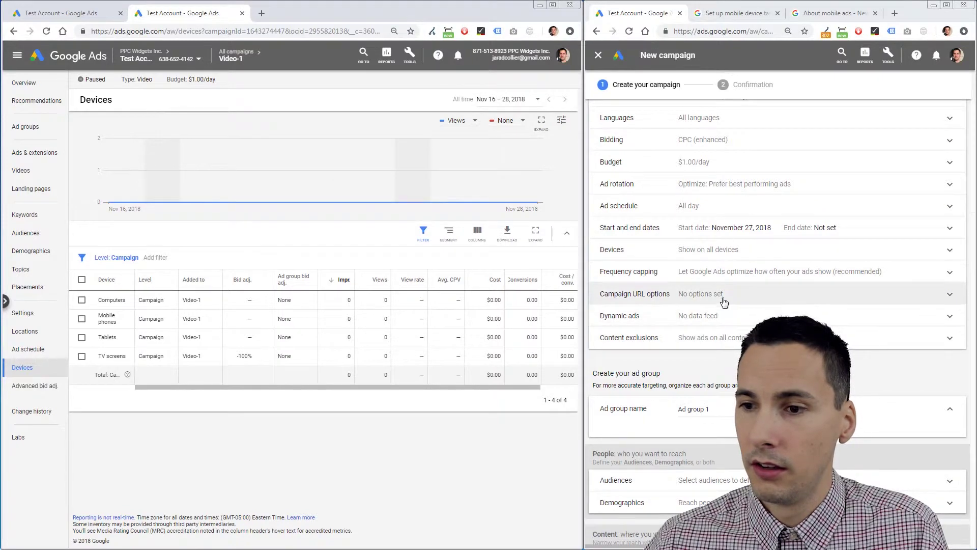
pyautogui.click(719, 252)
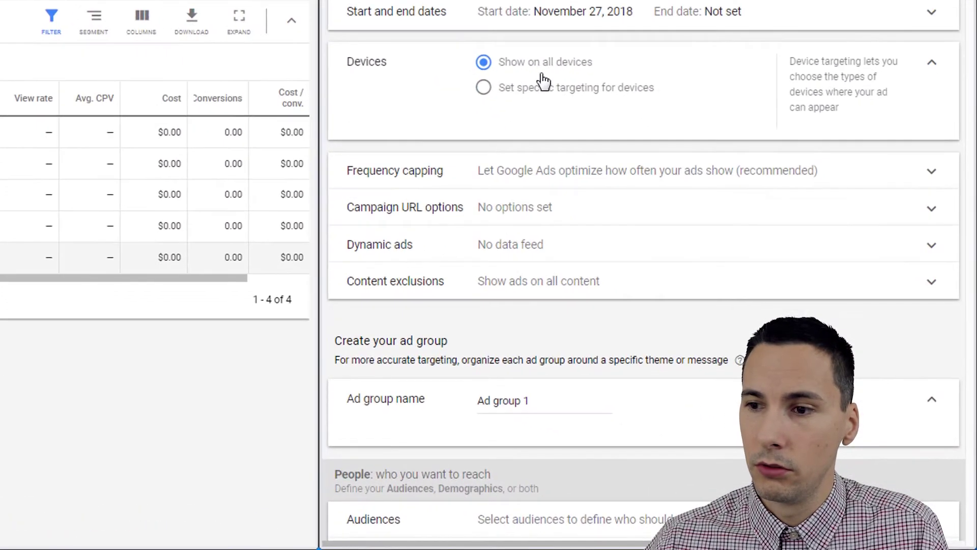
# Switch to specific device targeting and uncheck the mobile app, tablet app and remaining web placements
pyautogui.click(540, 92)
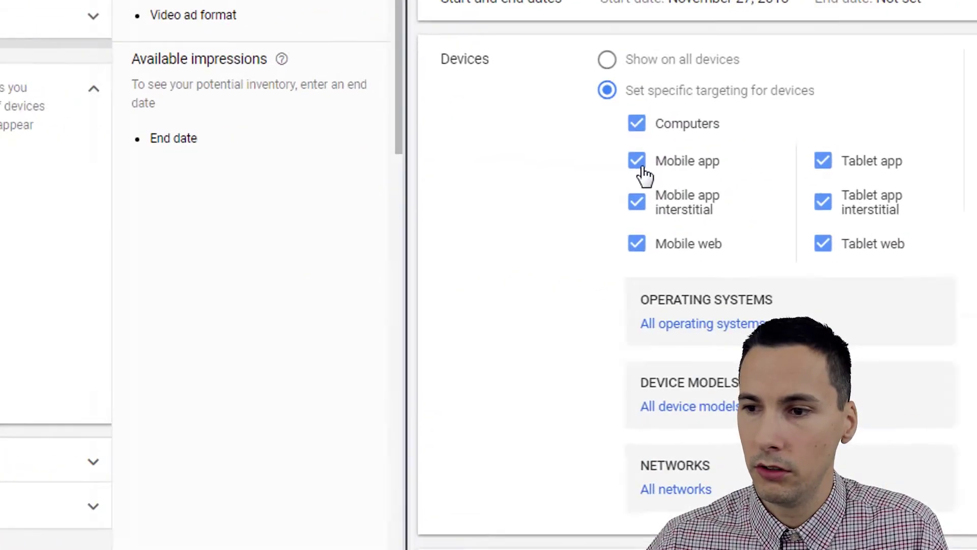
pyautogui.click(346, 182)
pyautogui.click(347, 230)
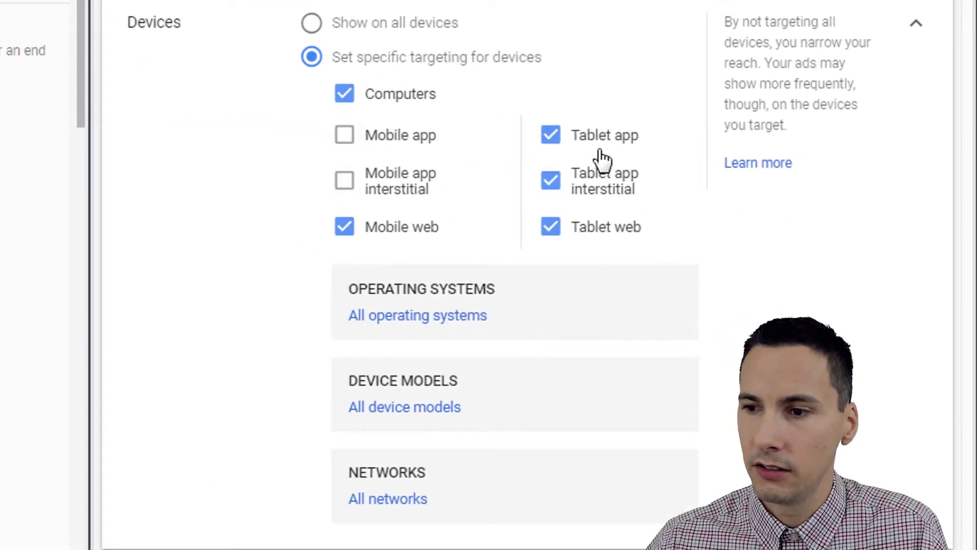
pyautogui.click(552, 136)
pyautogui.click(551, 184)
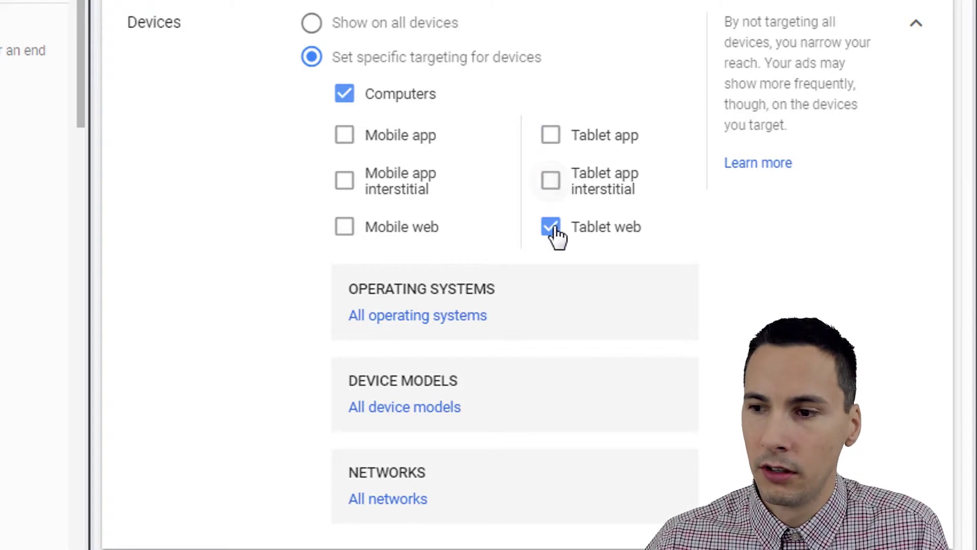
pyautogui.click(551, 228)
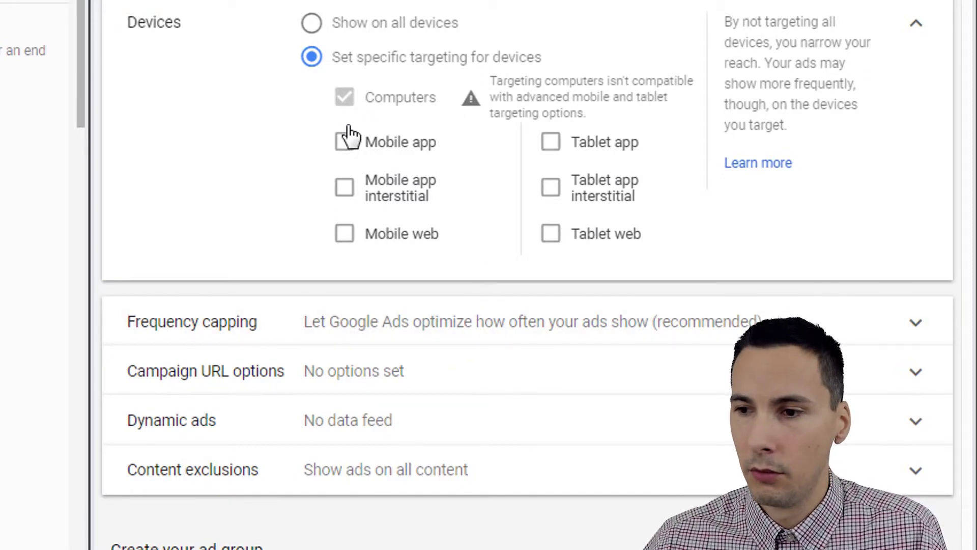
# Leave Mobile app targeting re-enabled and return to the video campaign's Devices report
pyautogui.click(343, 149)
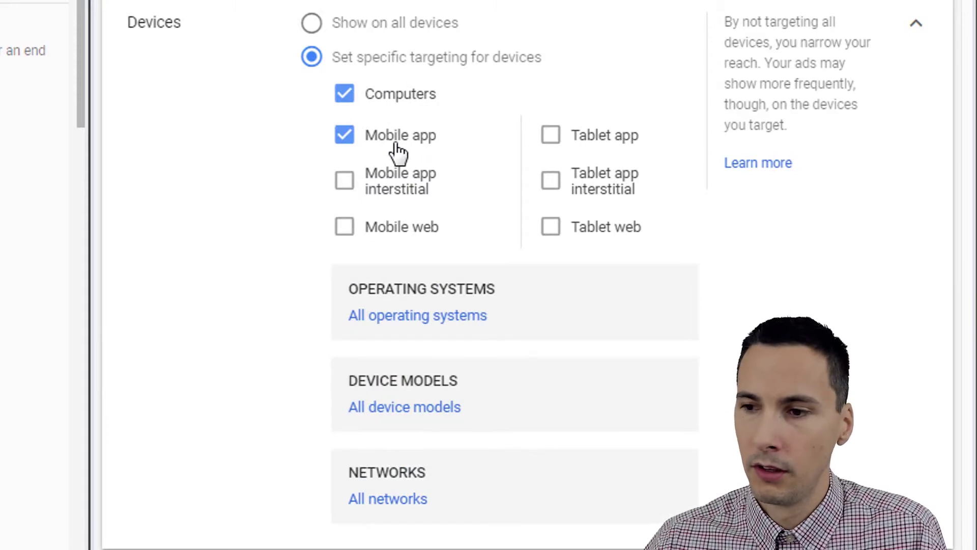
pyautogui.click(396, 140)
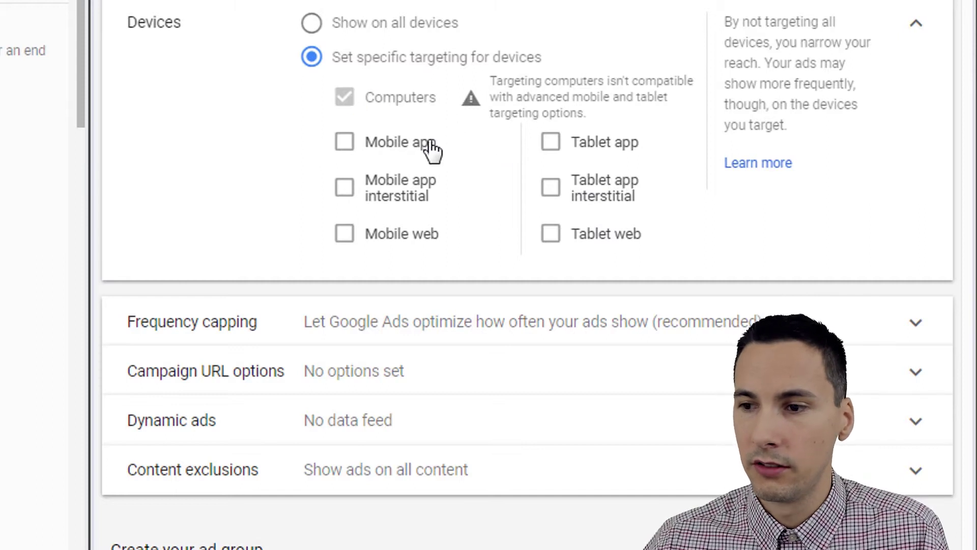
pyautogui.click(406, 150)
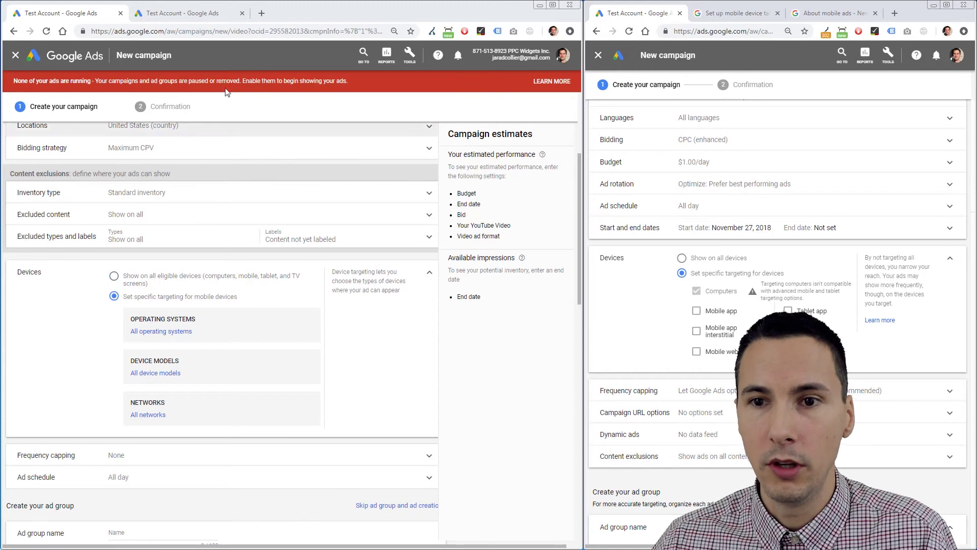
pyautogui.click(220, 14)
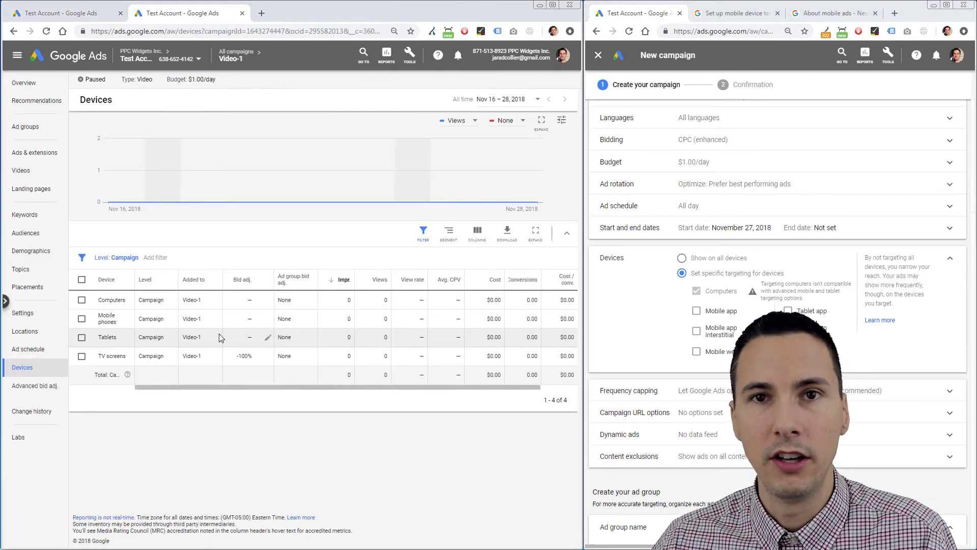